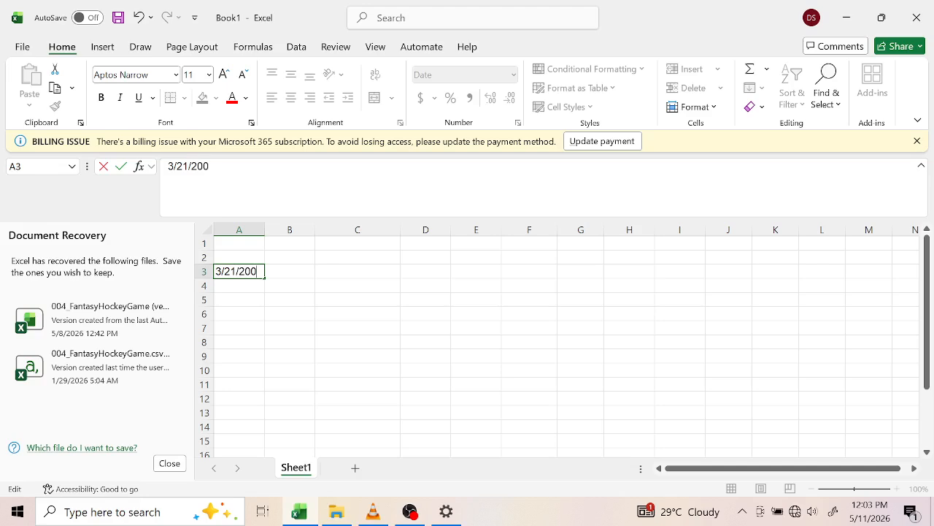
Enter the date 3/21/2005 in cell A3 and insert today's date, 5/11/2026, in cell B3.
text(5)
click(275, 271)
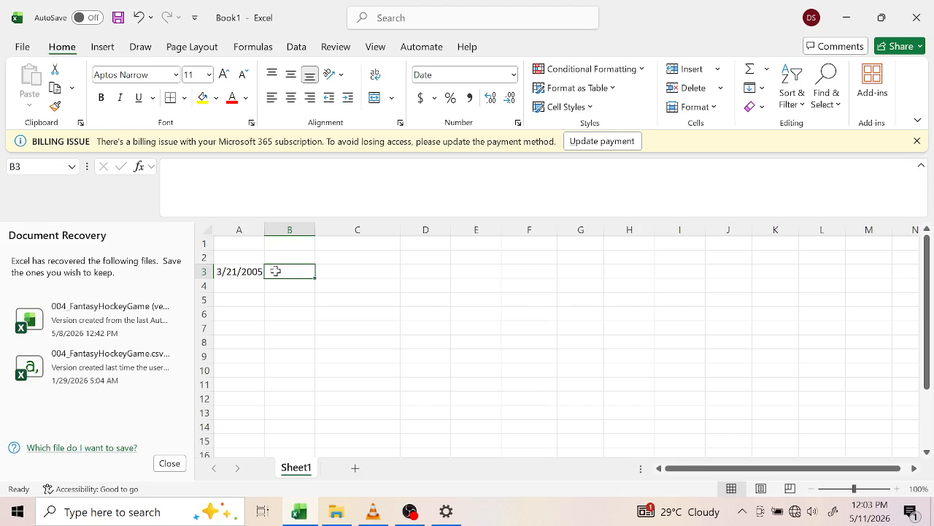
key(ctrl+semicolon)
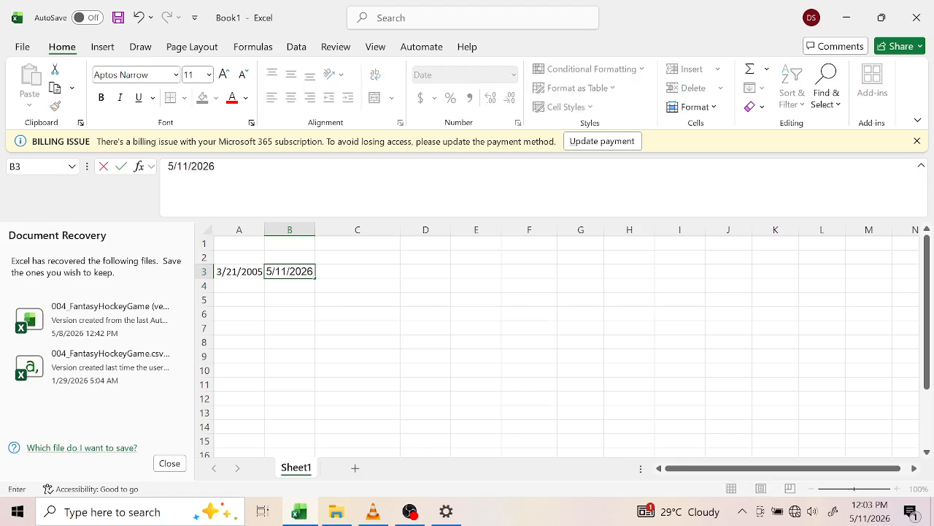
Enter the formula =A3-B3 in cell C3 to subtract the second date from the first.
click(329, 271)
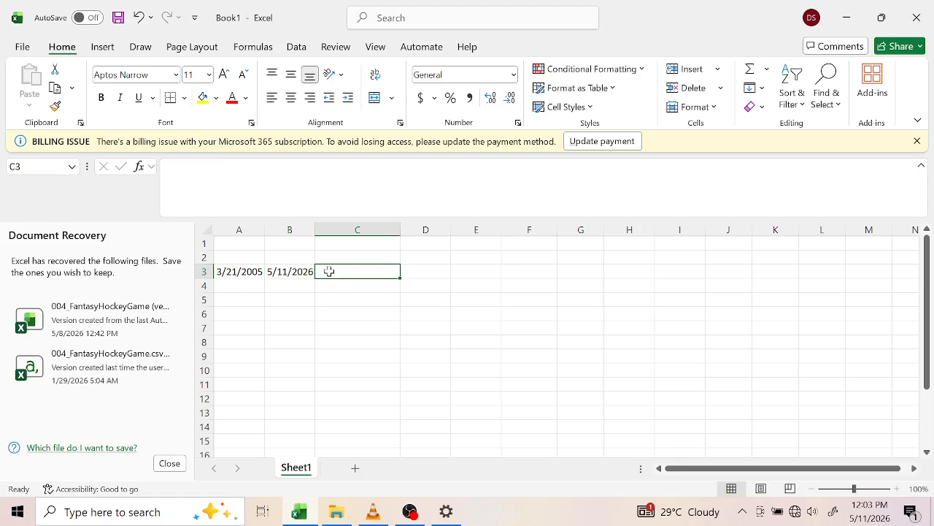
text(=)
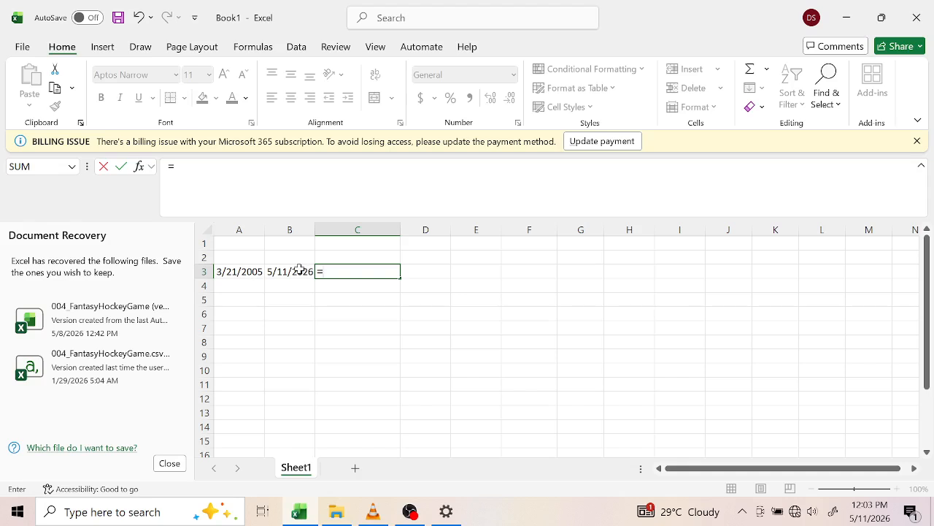
click(243, 273)
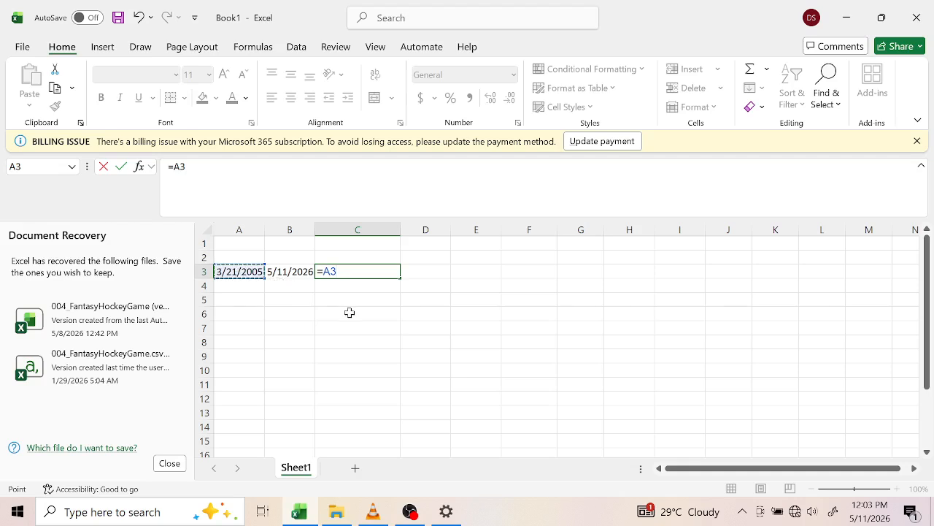
text(-)
click(294, 272)
key(Return)
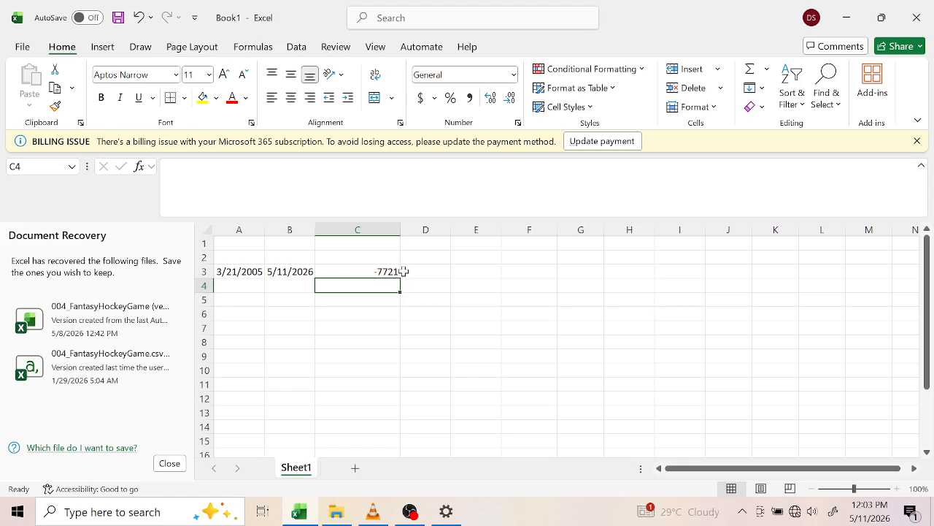
Enter the formula =ABS(A3-B3) in cell C4 to get the positive number of days between the dates.
double_click(358, 286)
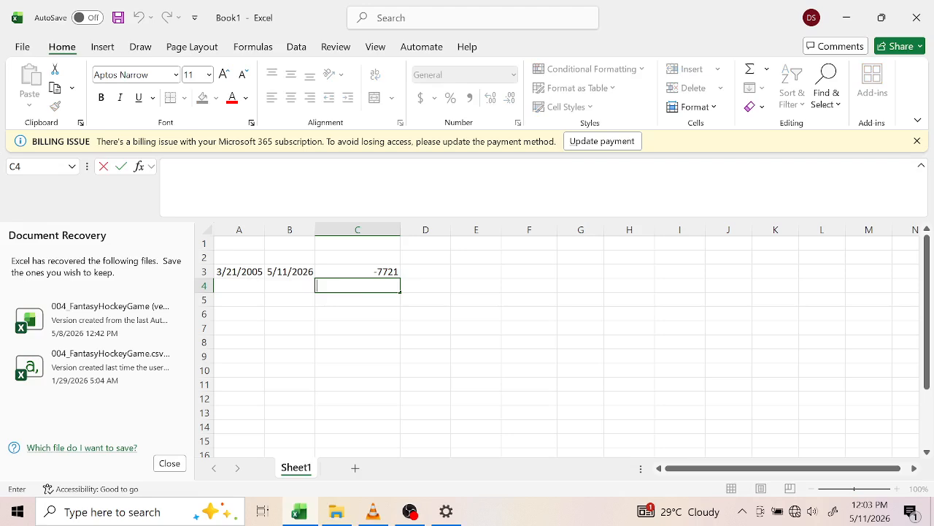
text(+)
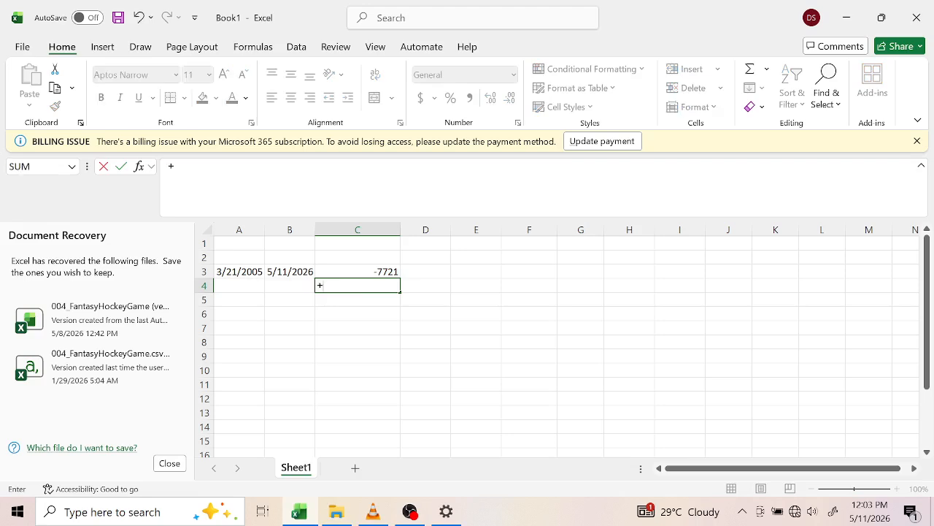
key(BackSpace)
text(=abs)
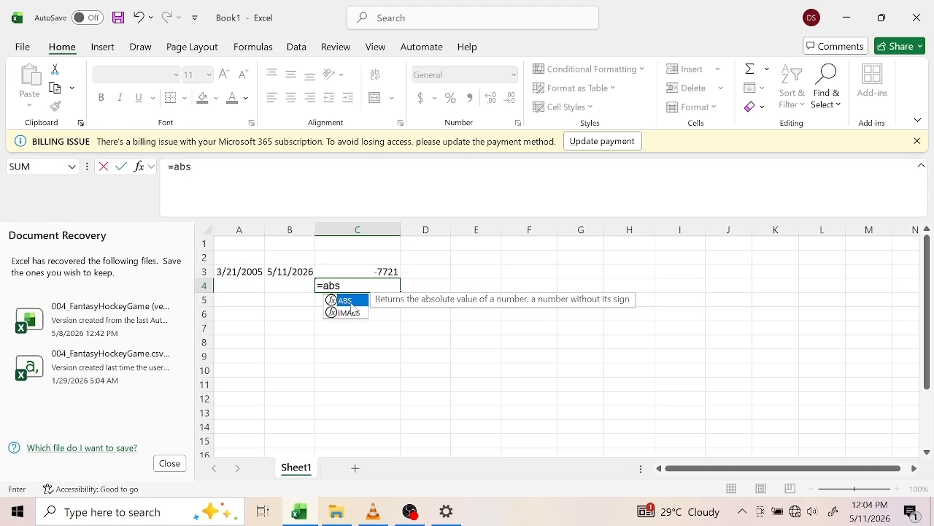
double_click(349, 301)
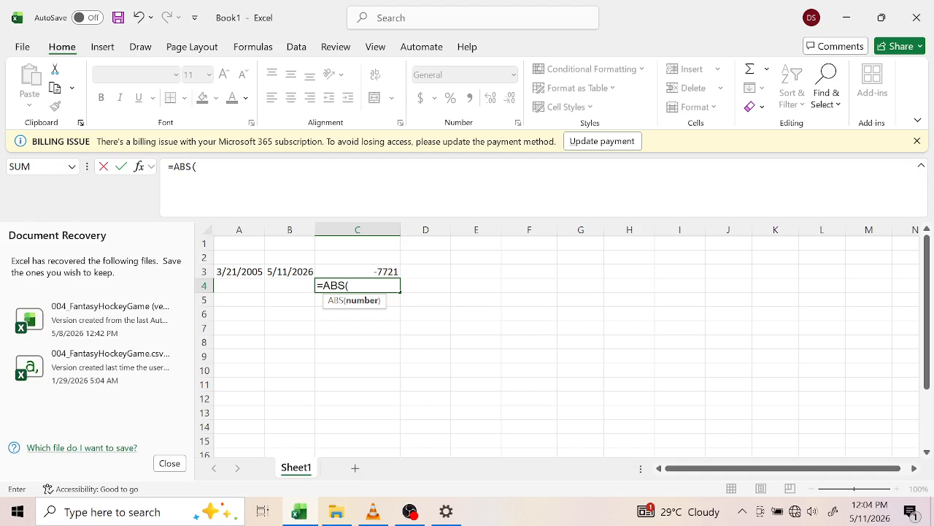
click(254, 274)
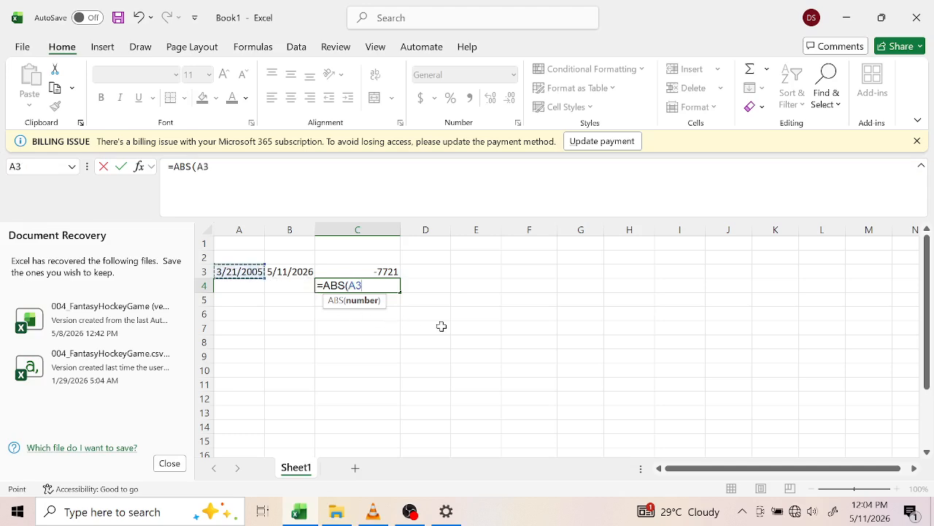
text(-)
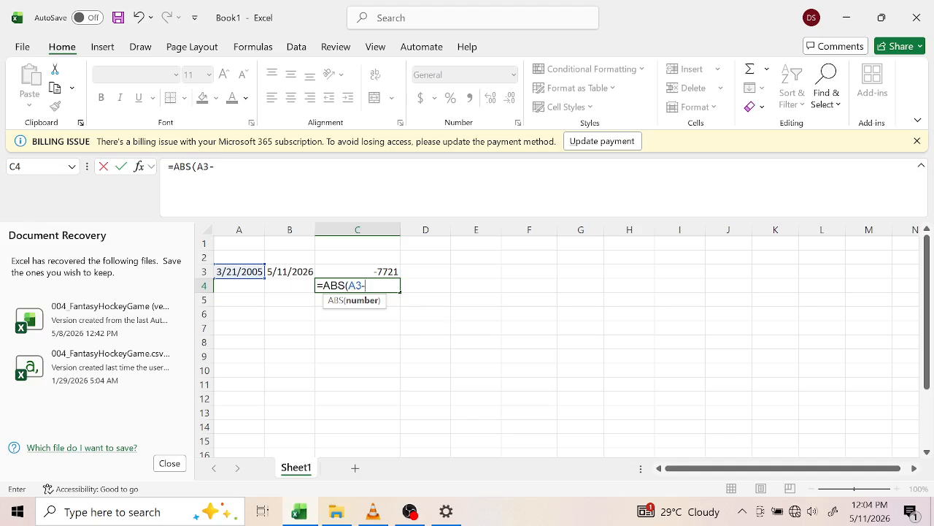
click(304, 275)
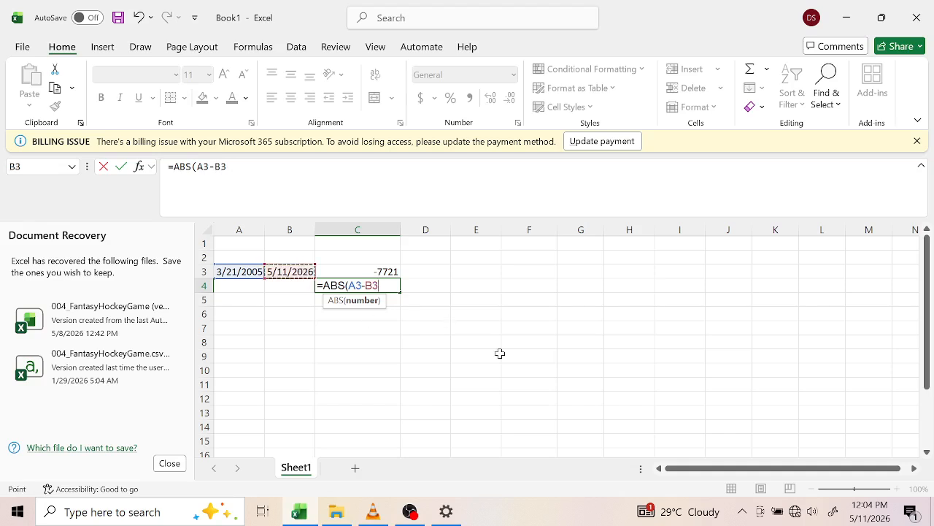
text())
key(Return)
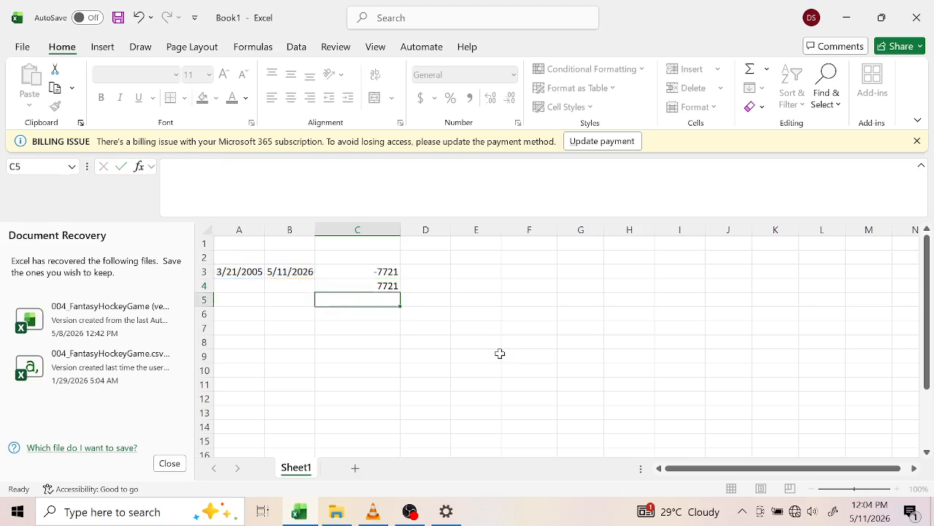
click(368, 285)
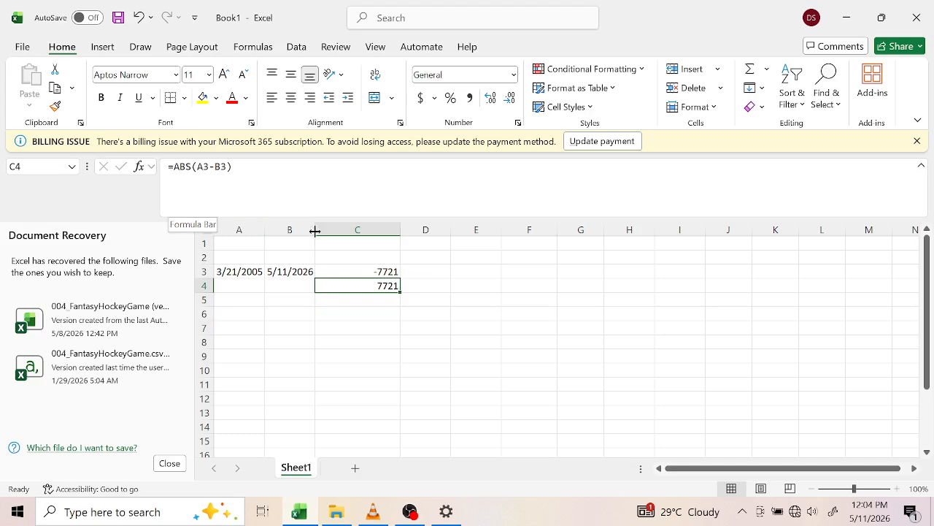
Try to calculate the difference in years with the formula =YEAR(B3)-(A3) in cell C6.
click(353, 298)
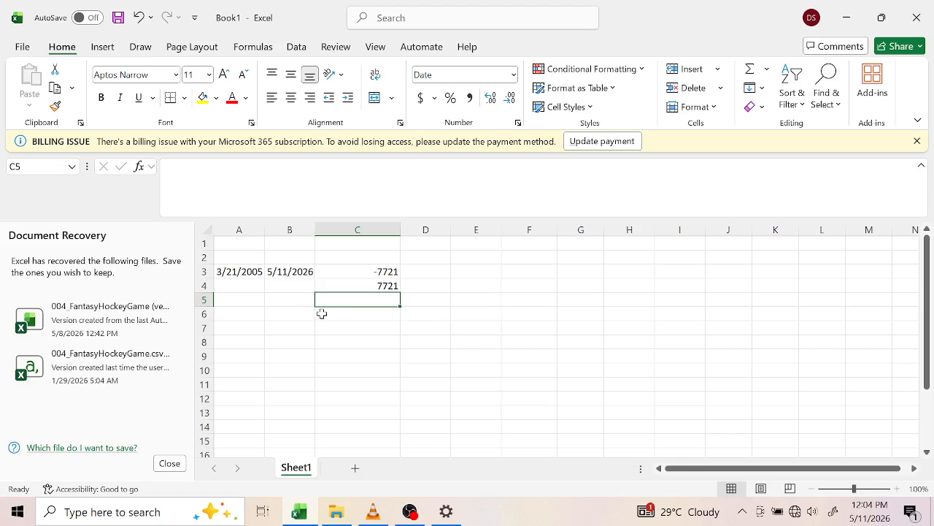
click(321, 313)
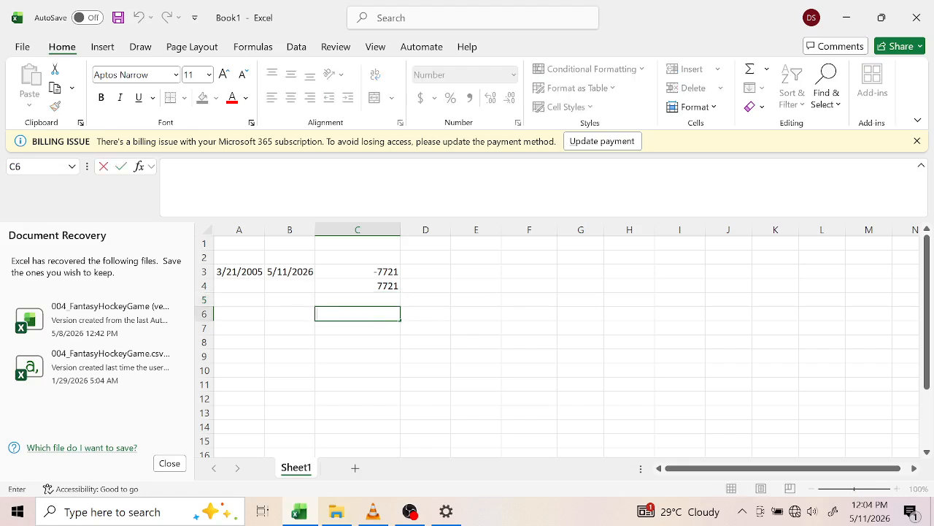
text(=yy)
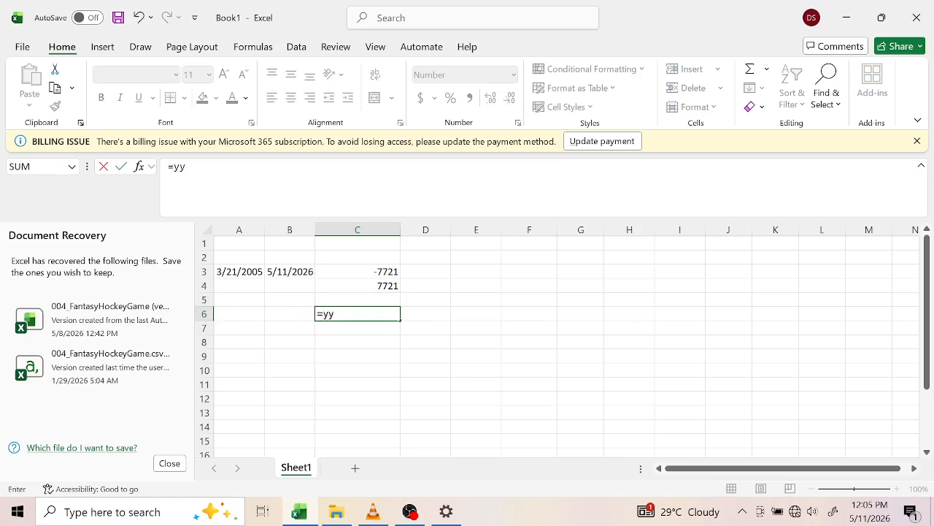
text(ear)
click(329, 314)
key(BackSpace)
text(()
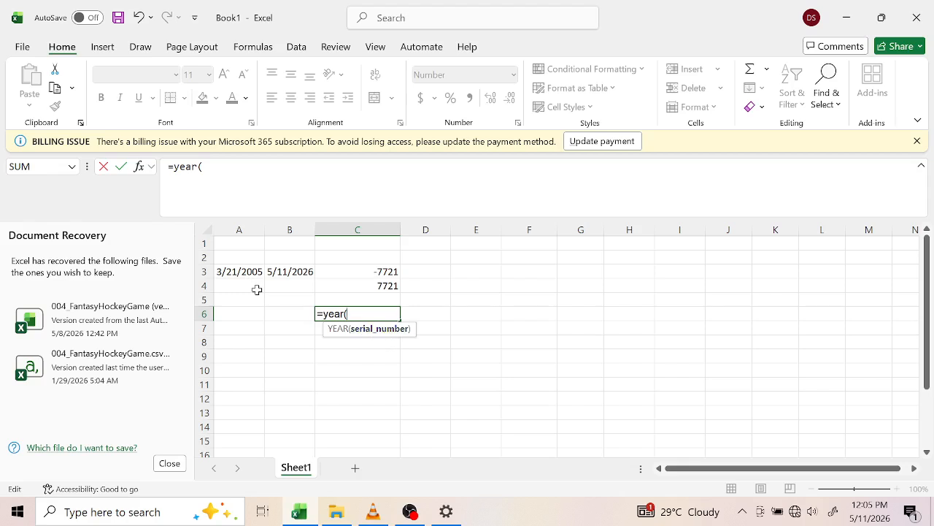
click(236, 276)
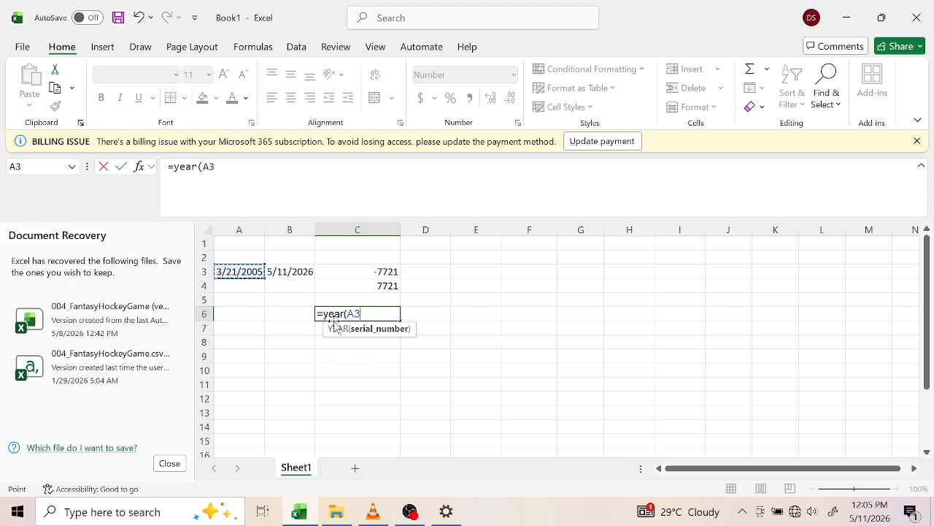
click(289, 273)
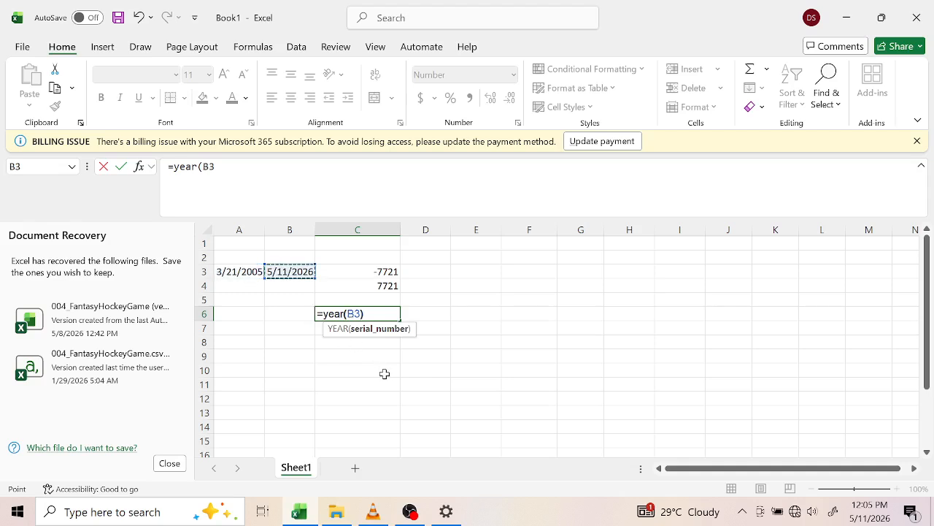
text())
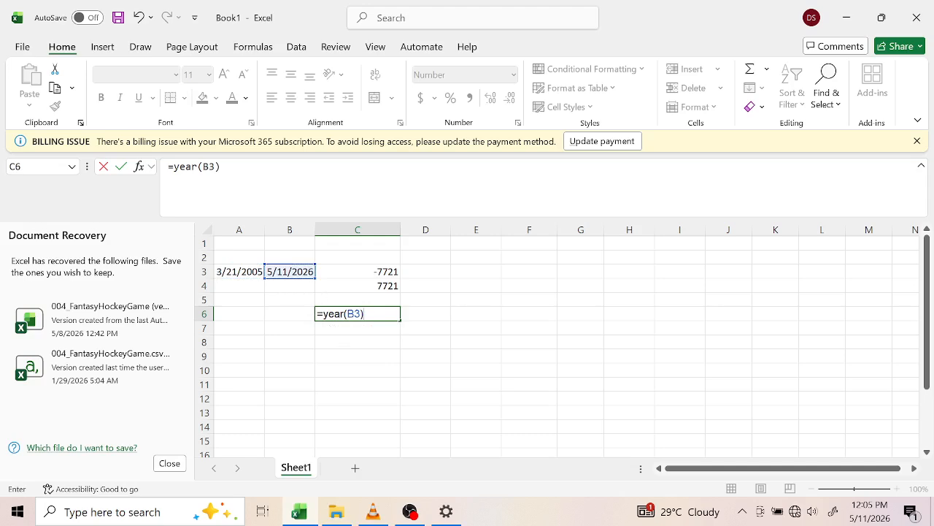
text(-)
click(244, 271)
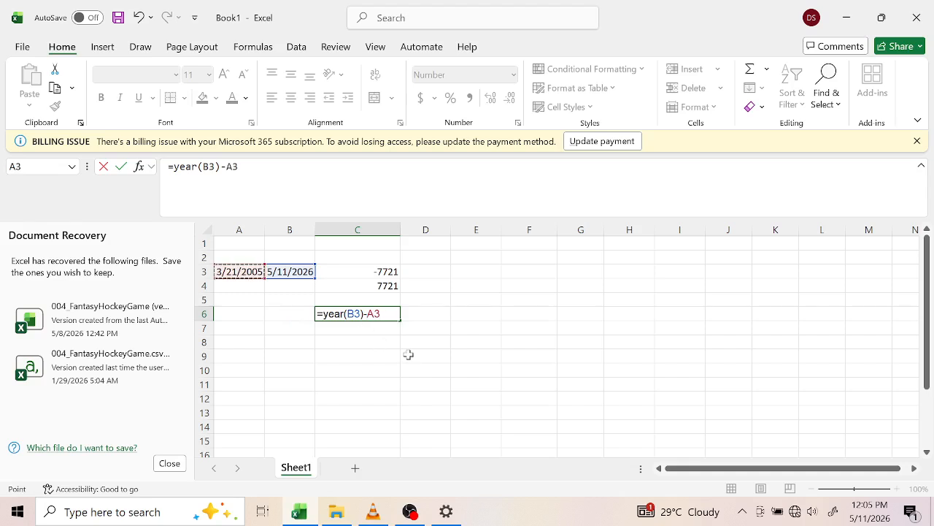
text())
click(367, 314)
text(()
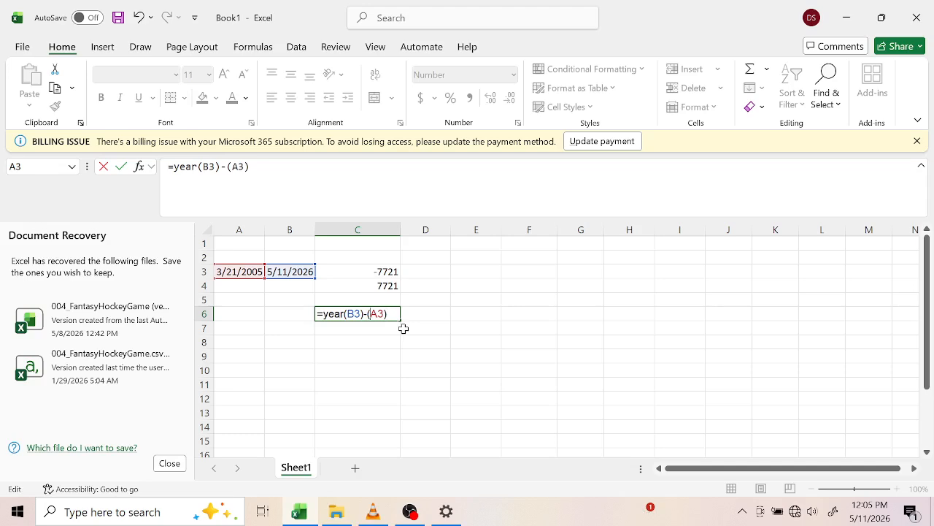
key(Return)
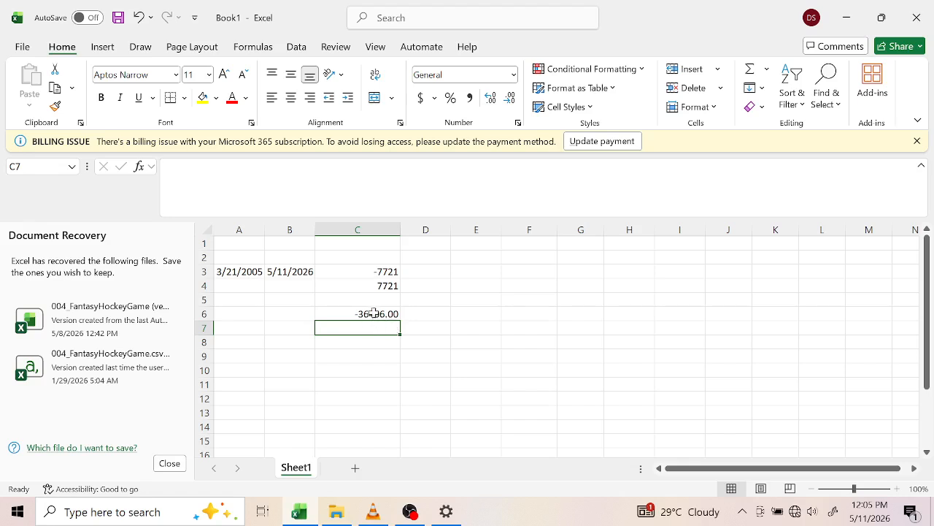
Replace the formula in cell C6 with =YEAR(B3)-YEAR(A3) to get the difference between the dates in years.
click(376, 312)
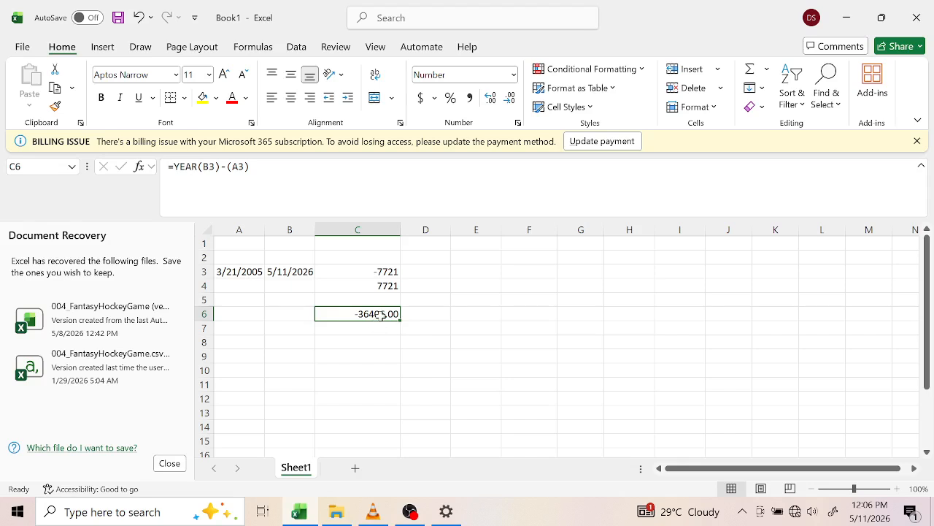
text(6)
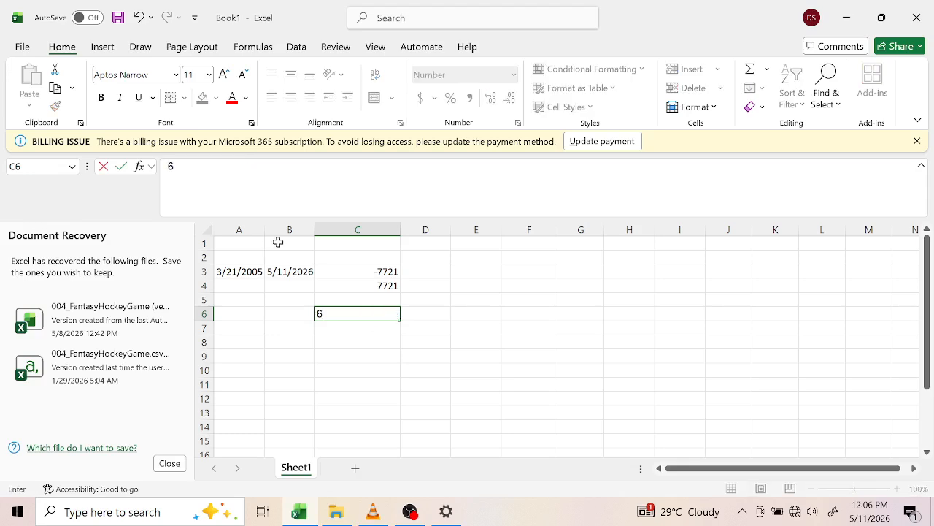
key(BackSpace)
text(=)
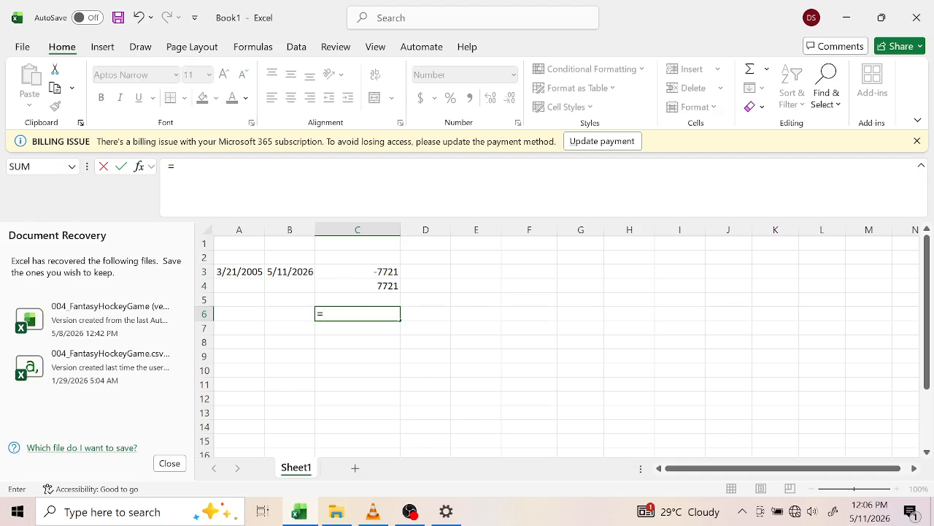
text(ye)
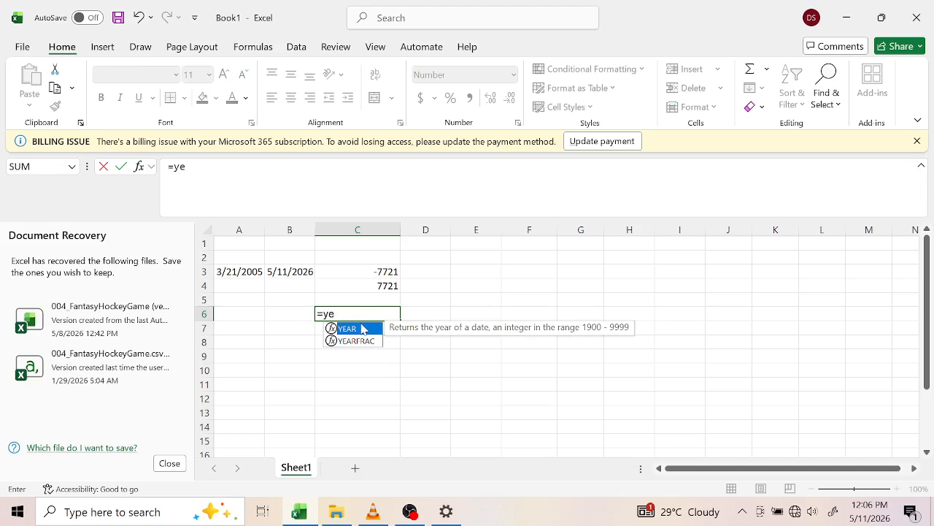
double_click(361, 330)
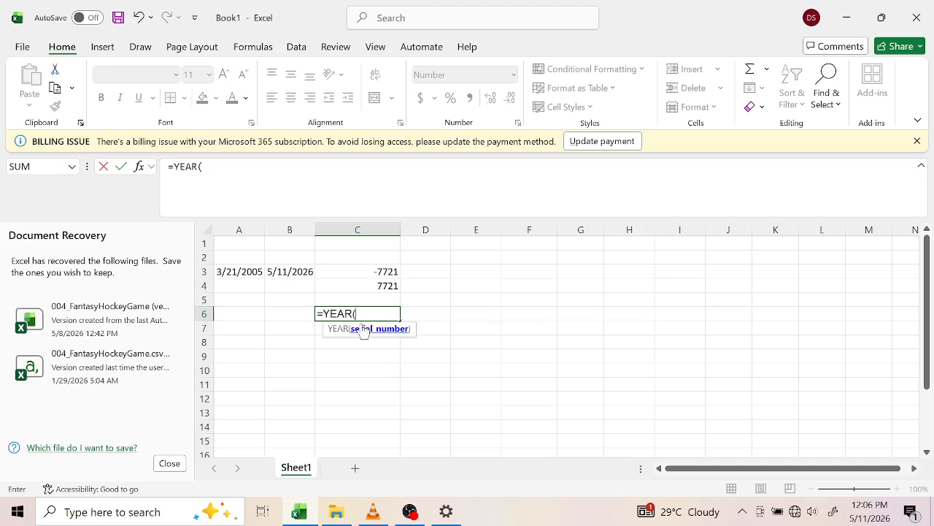
click(276, 273)
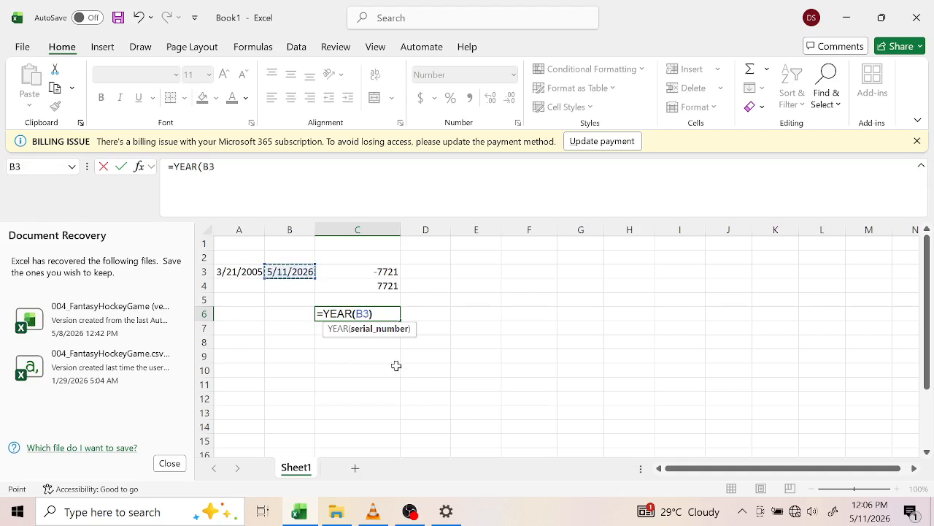
text()-)
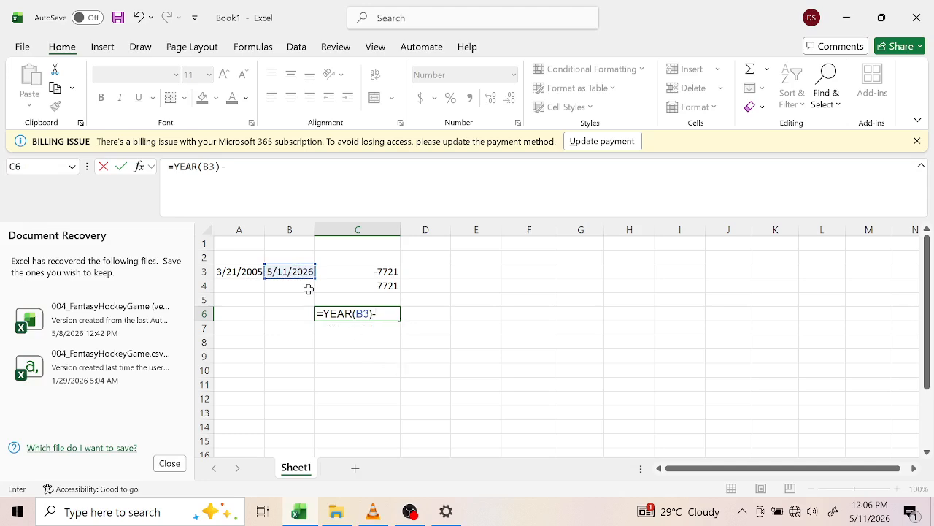
text(year)
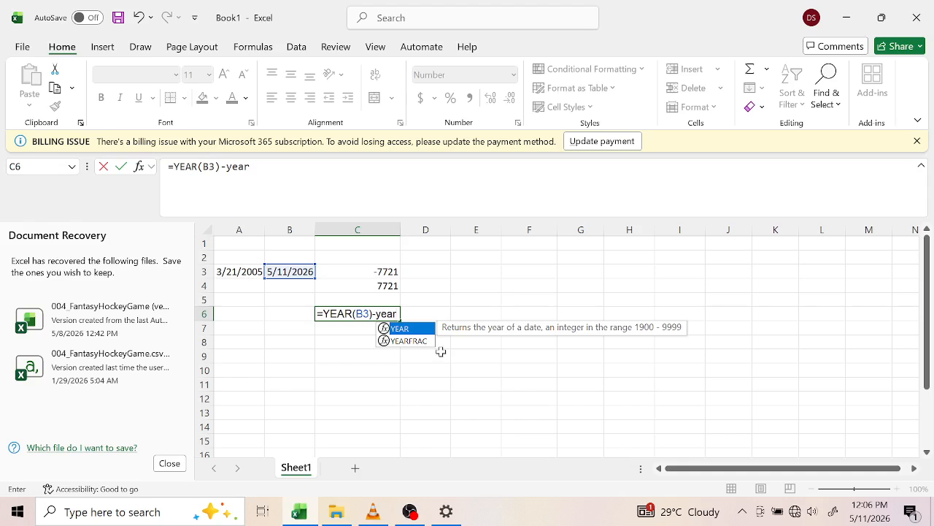
text(()
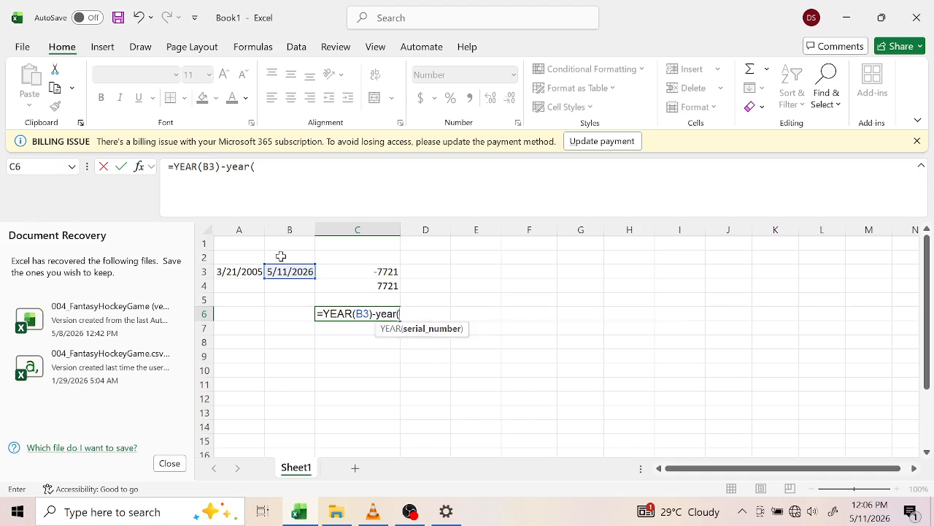
click(251, 270)
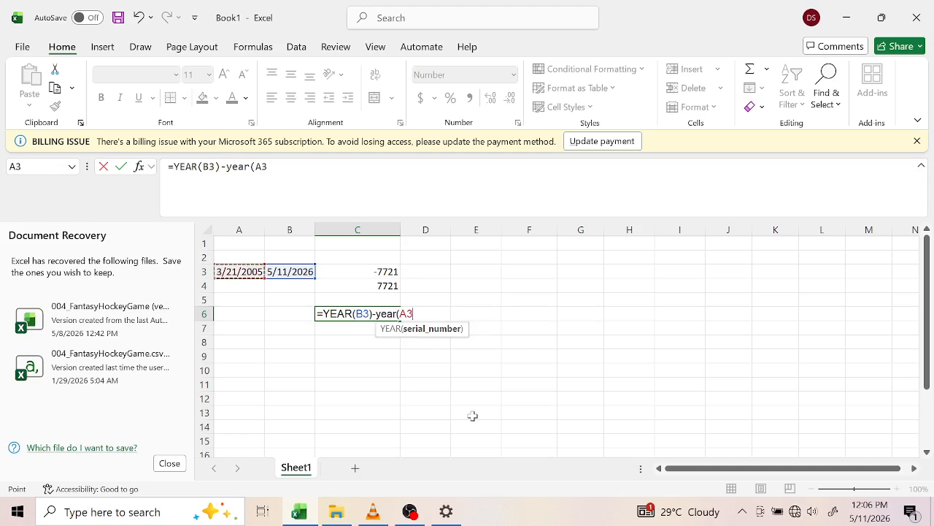
text())
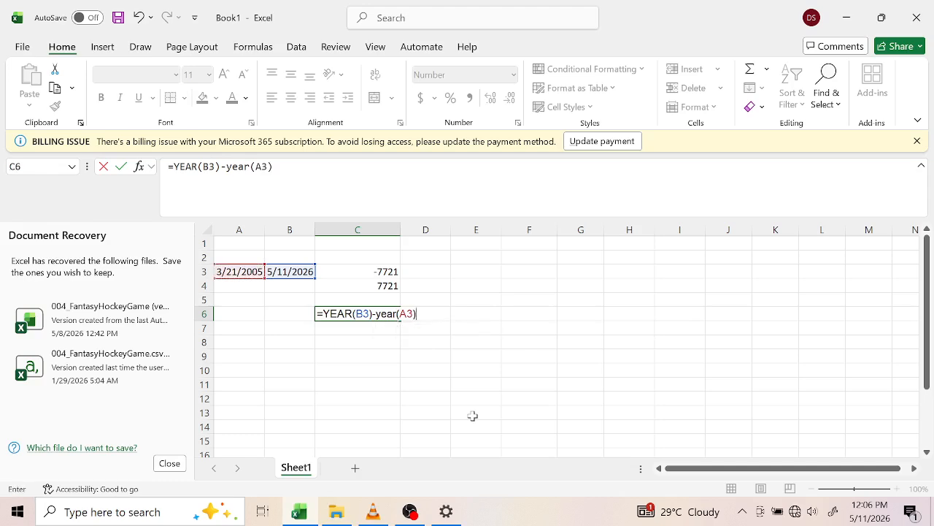
key(Return)
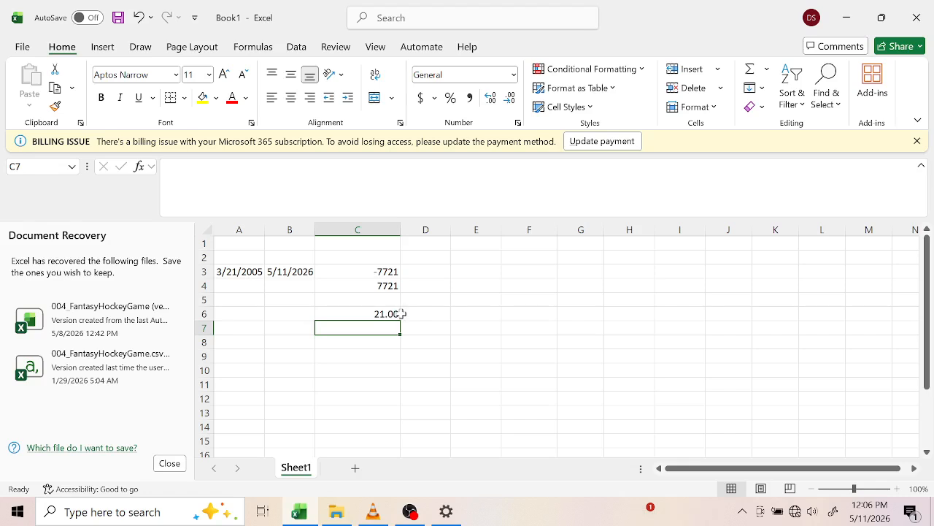
click(391, 315)
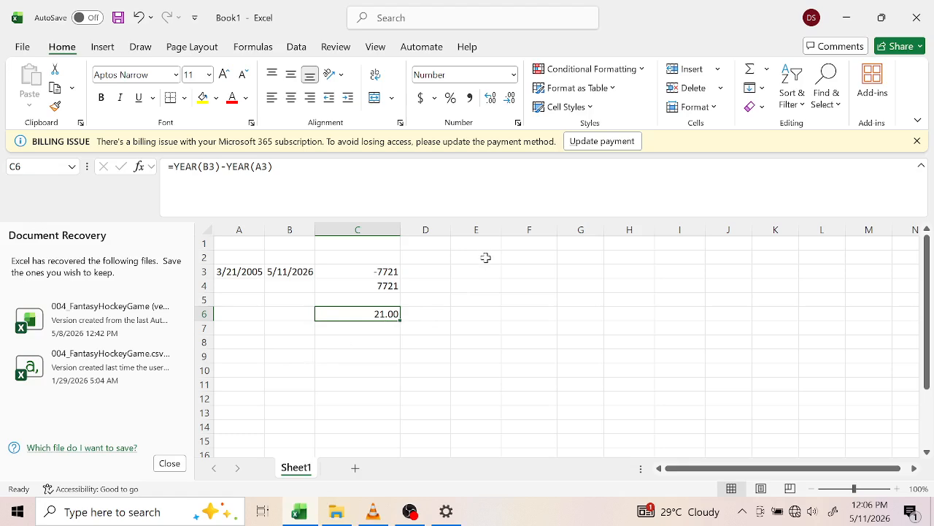
Enter the separate date parts 3, 21 and 2005 in cells E2, E3 and E4.
click(485, 257)
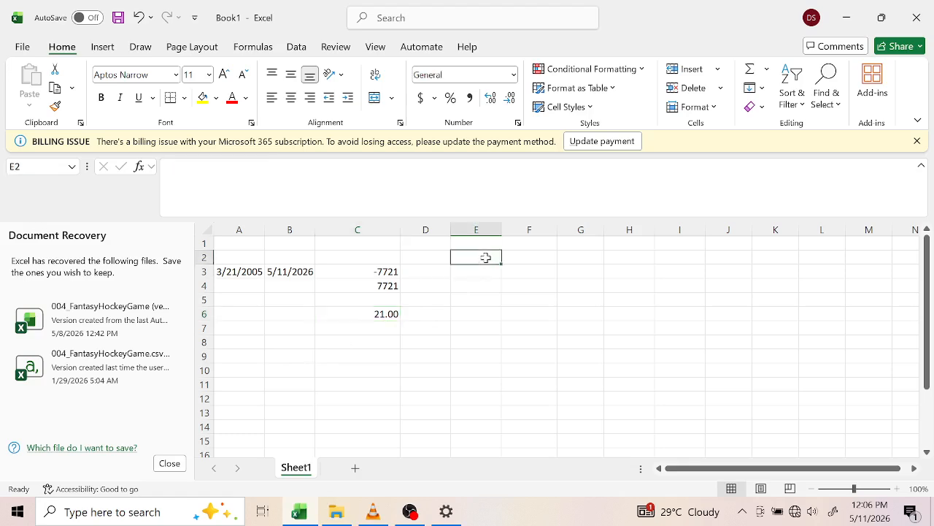
text(3)
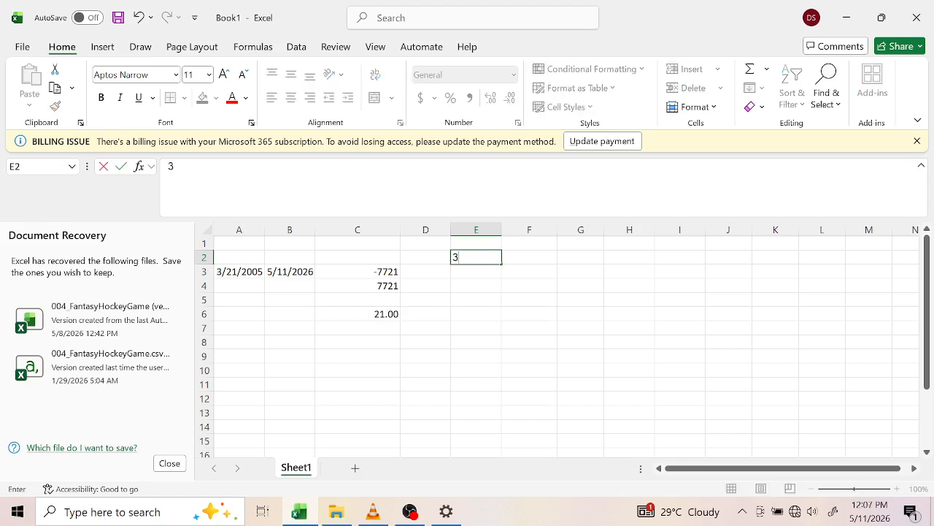
click(481, 271)
text(21)
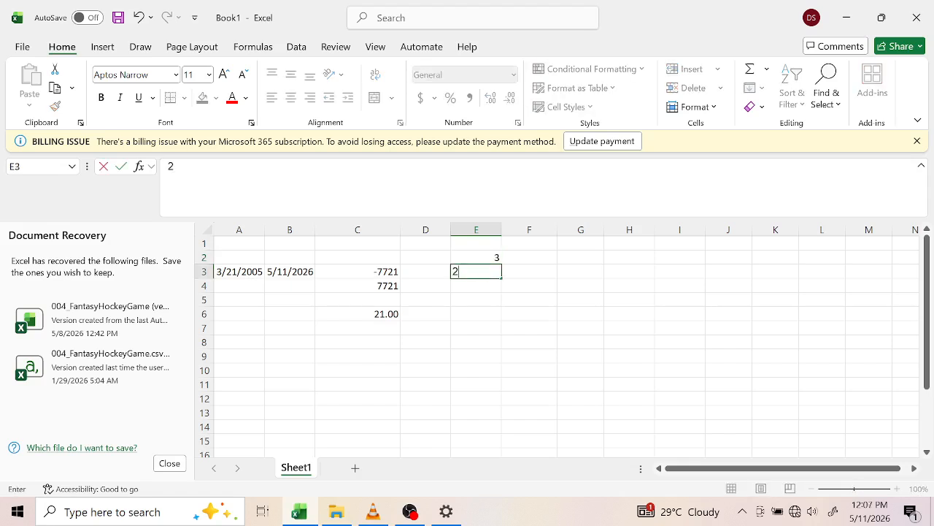
click(488, 283)
text(2)
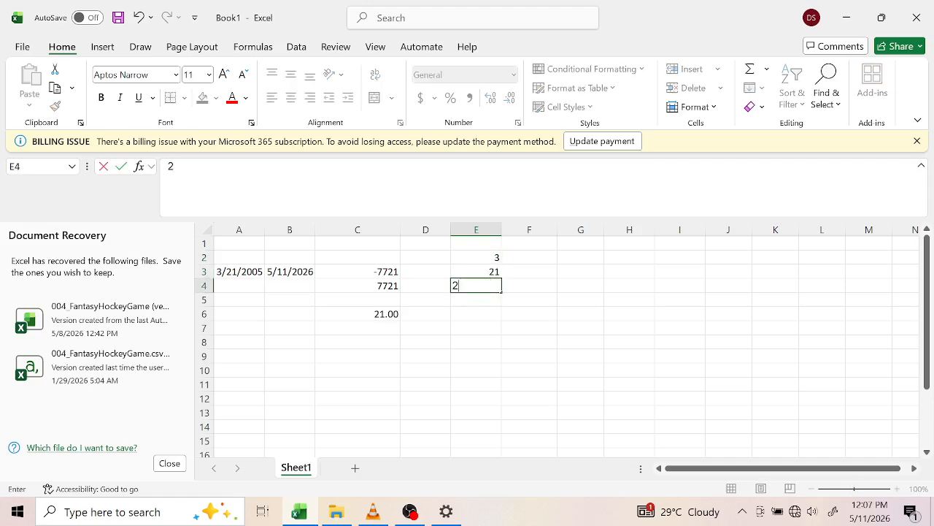
text(005)
key(Return)
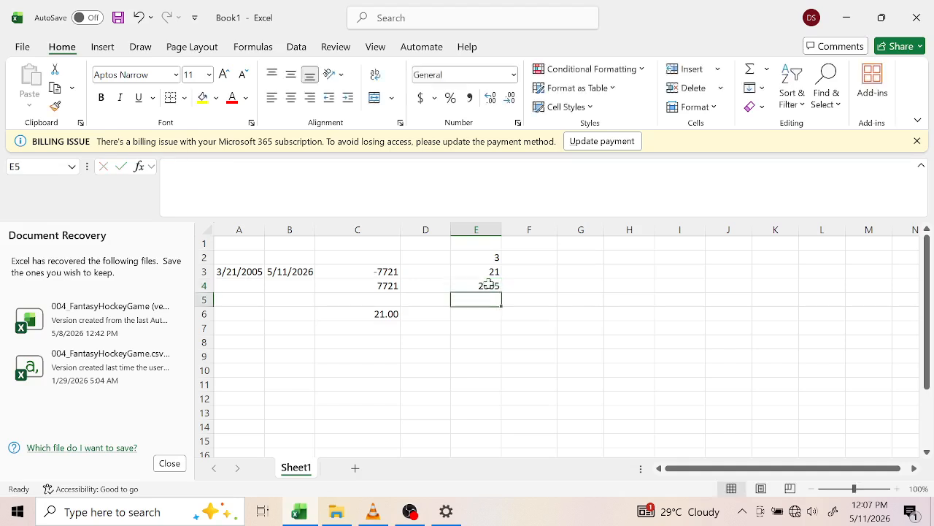
Enter the formula =DATE(E4,E2,E3) in cell E7 to combine the year, month and day cells into one date.
click(483, 328)
text(da)
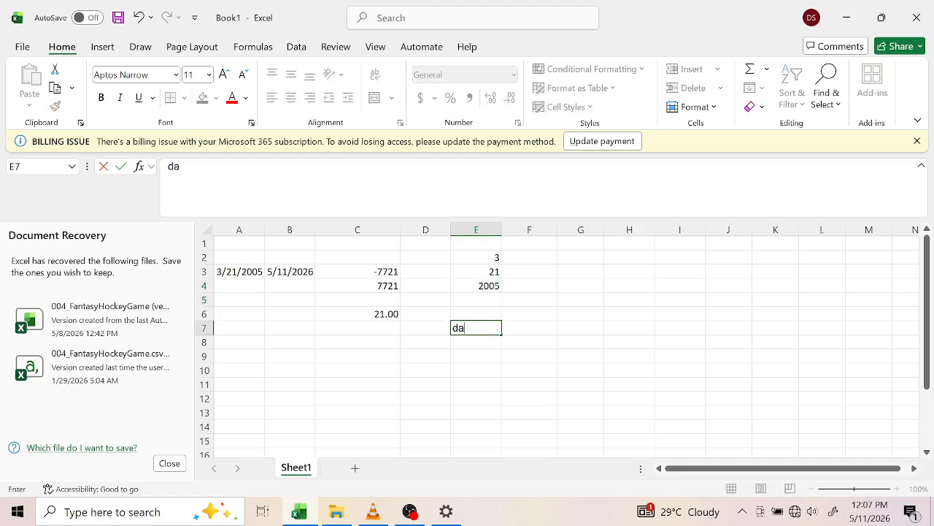
text(te)
key(BackSpace)
key(BackSpace)
key(BackSpace)
key(BackSpace)
text(=da)
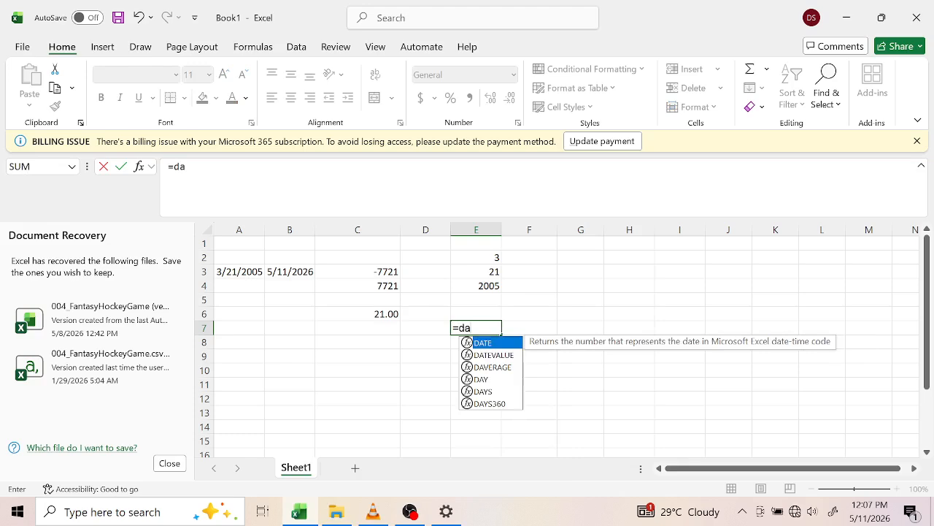
text(re)
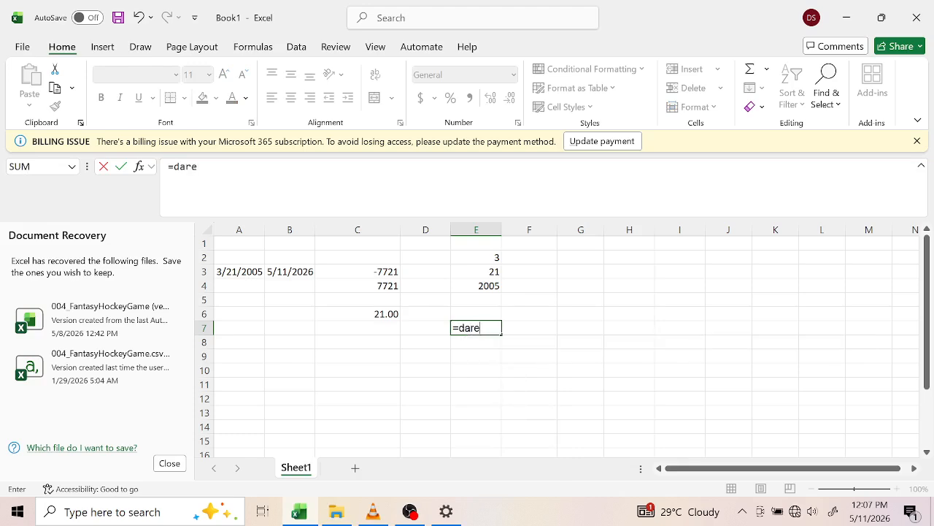
key(BackSpace)
key(BackSpace)
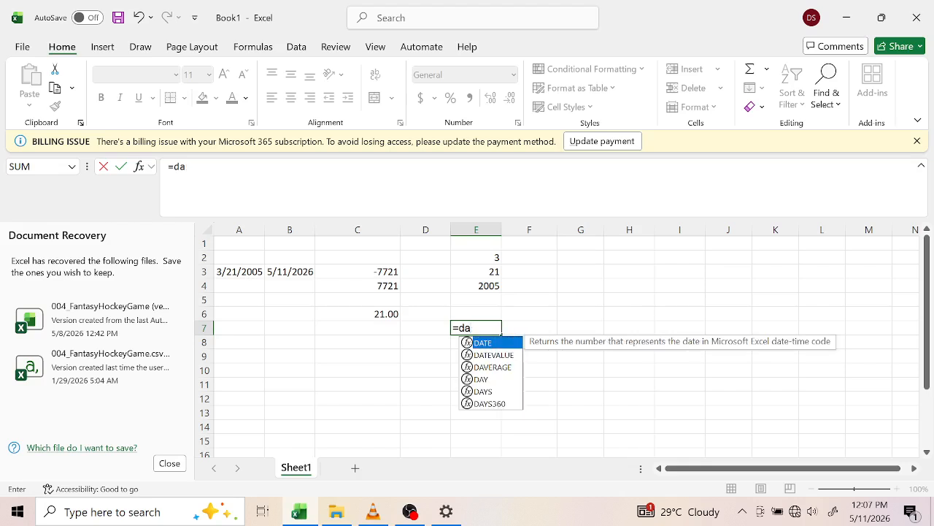
text(te)
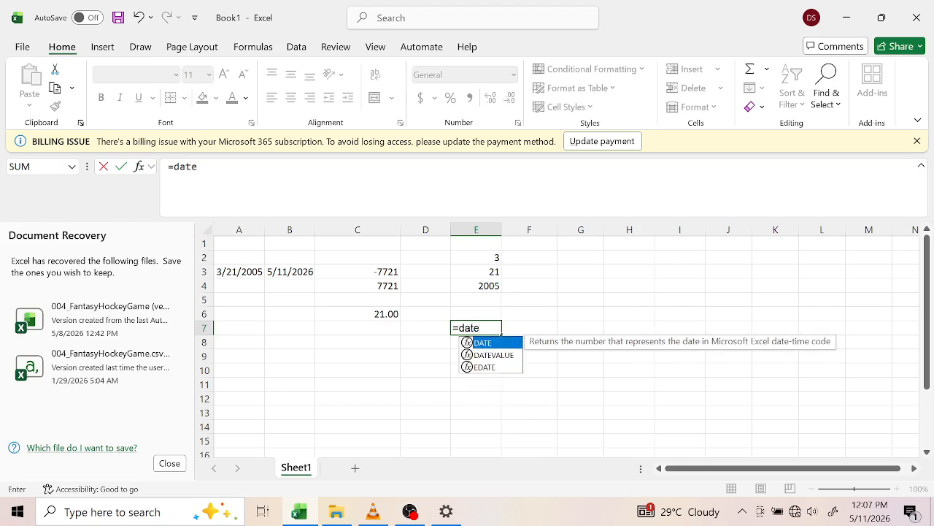
text(()
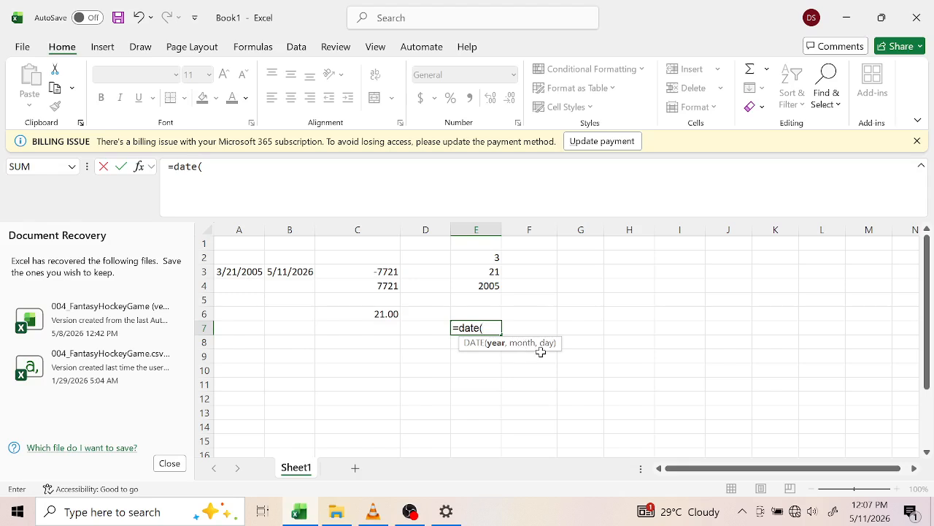
click(491, 287)
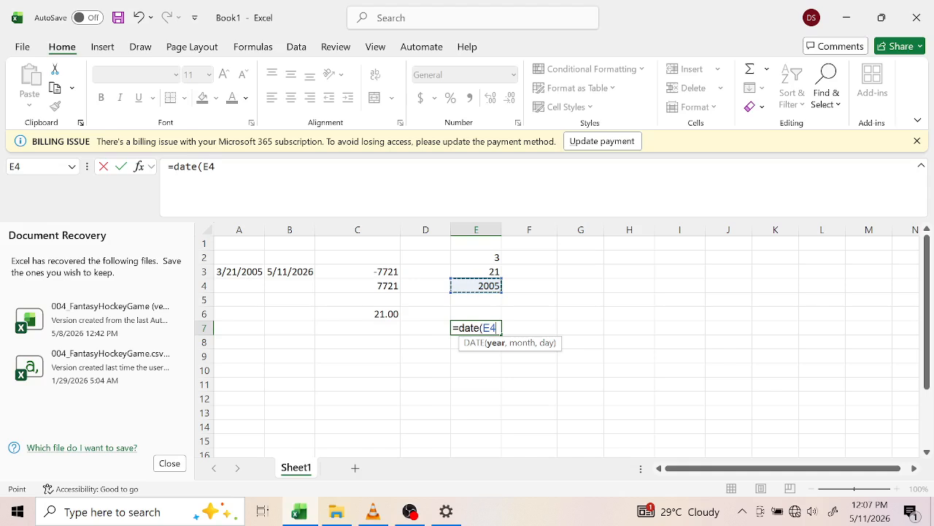
text(,)
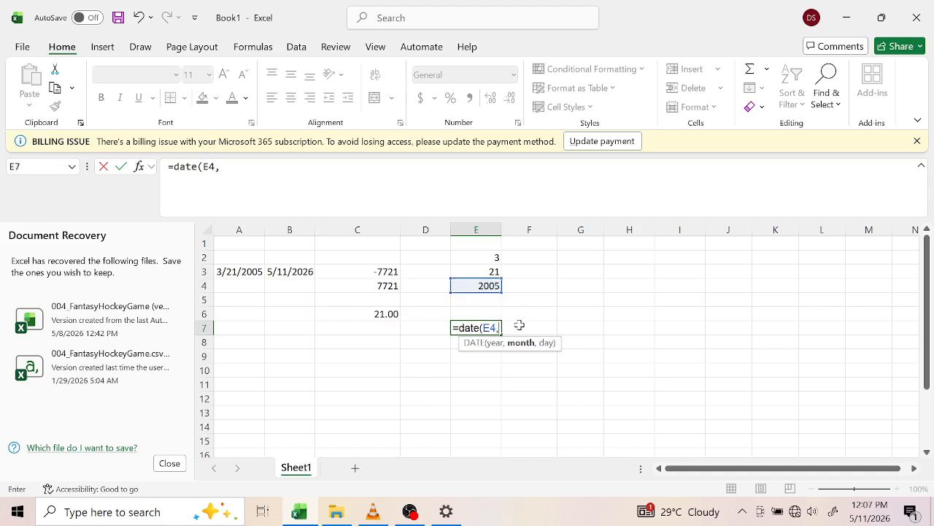
click(494, 257)
text(,)
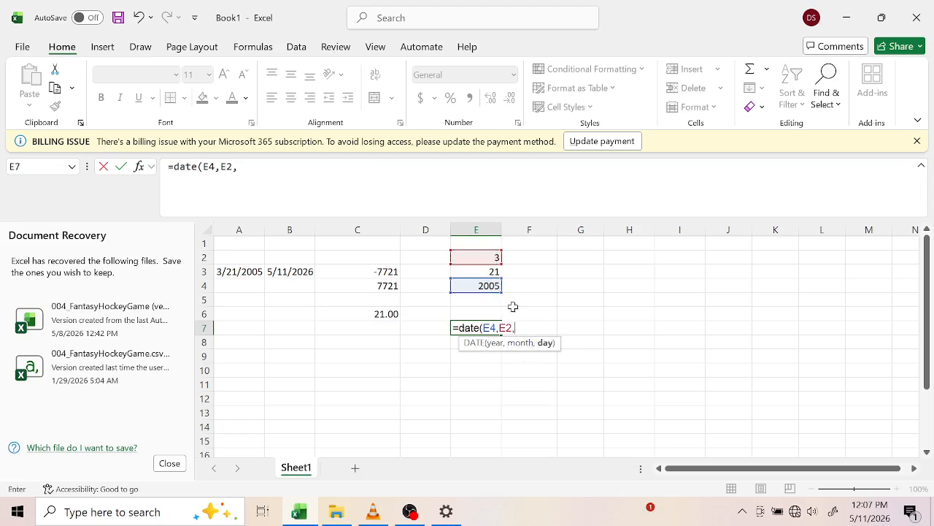
click(493, 272)
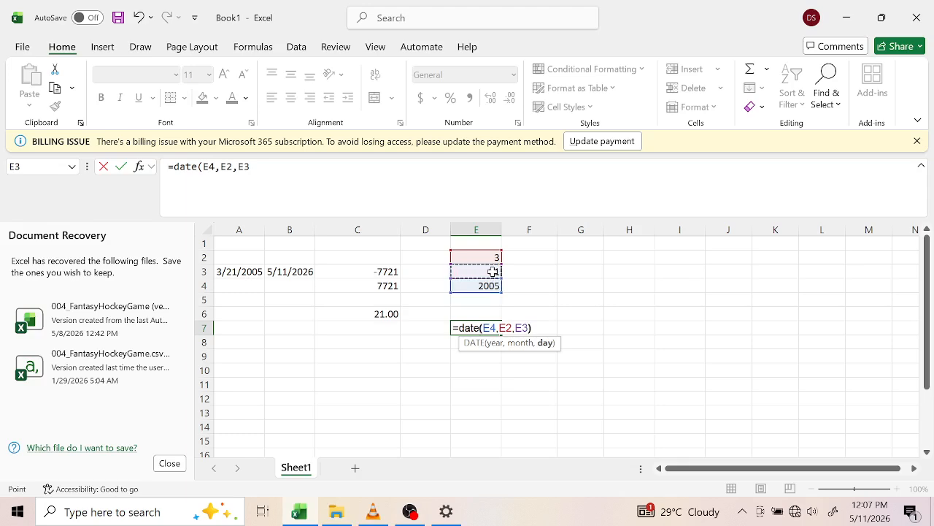
text())
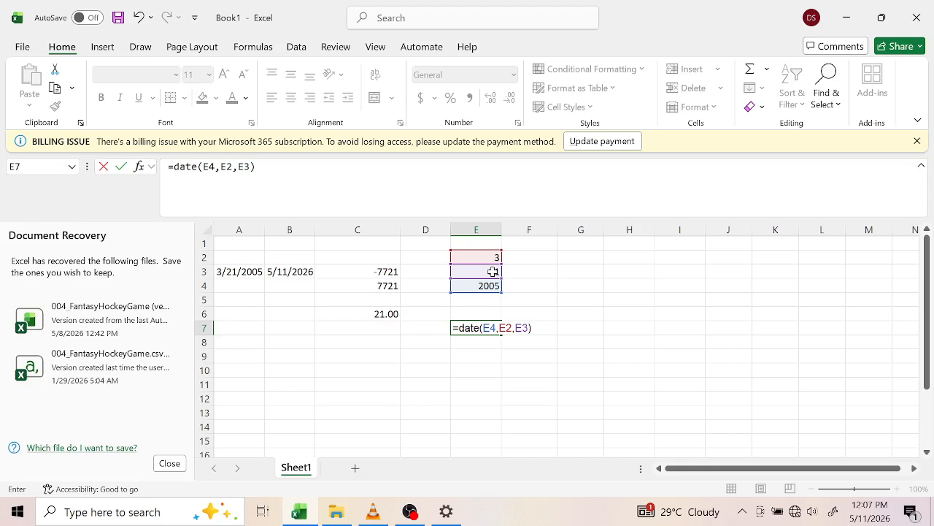
key(Return)
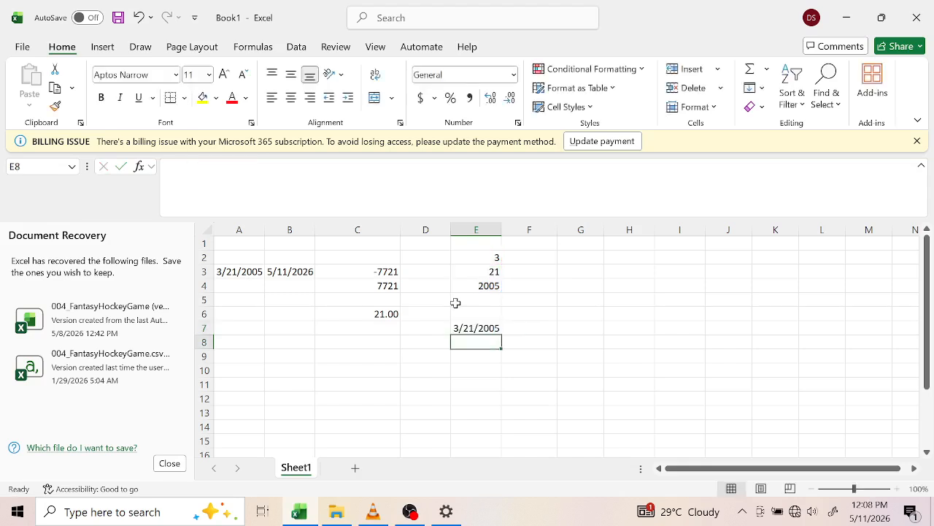
Enter the formula =DATE(2026,5,11) in cell F8 to build a date from directly entered values.
click(534, 341)
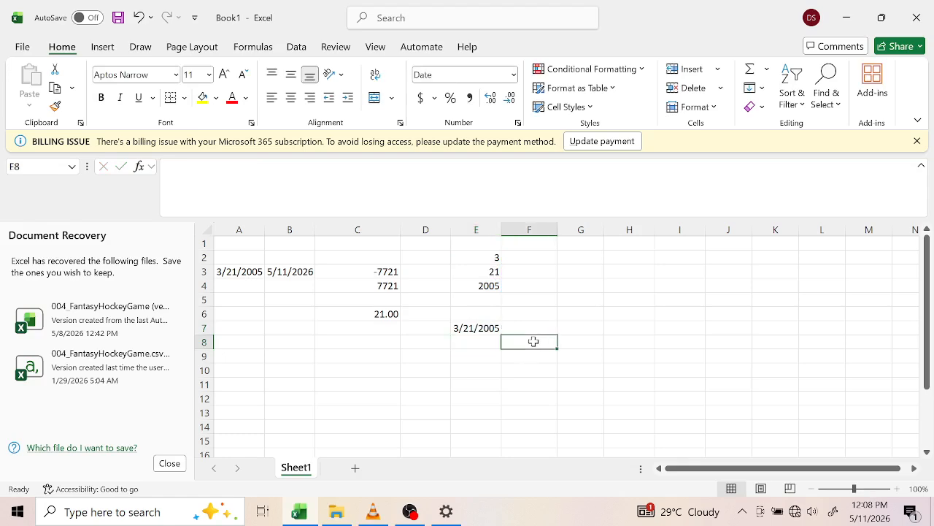
text(d)
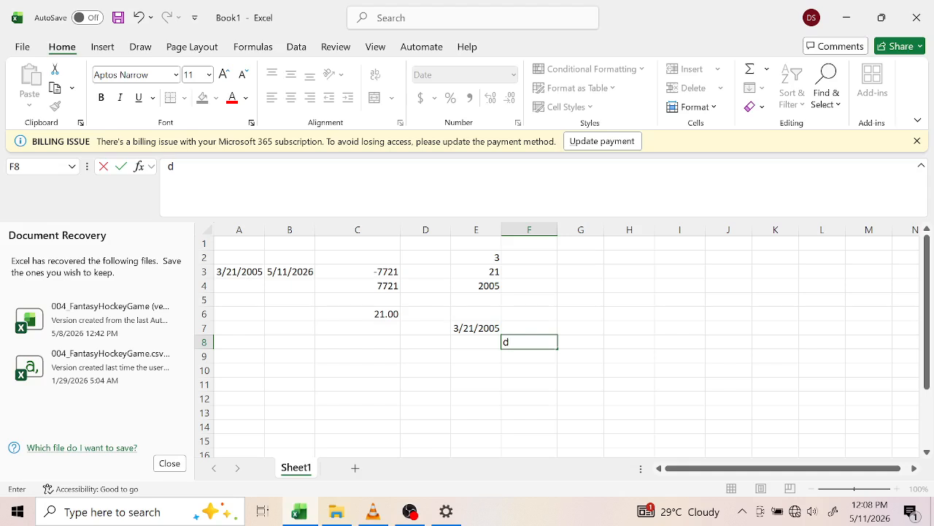
key(BackSpace)
text(=D)
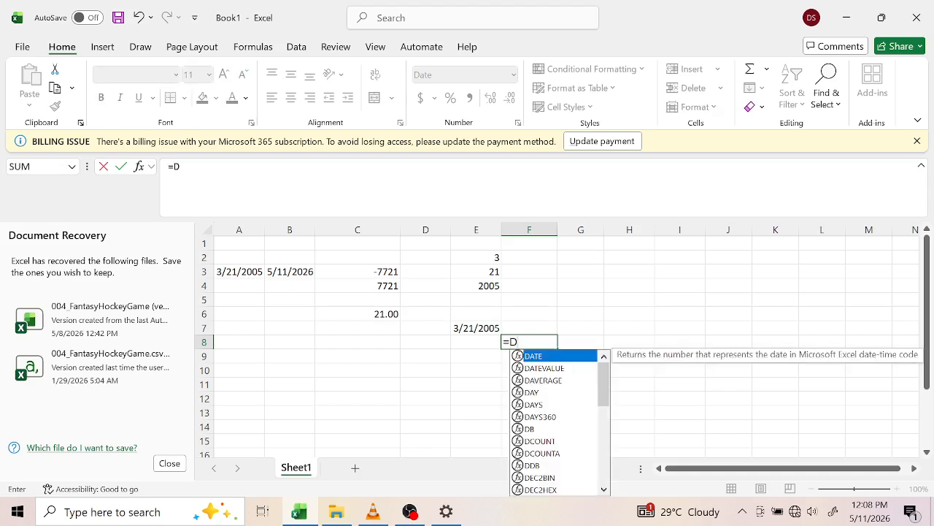
text(AR)
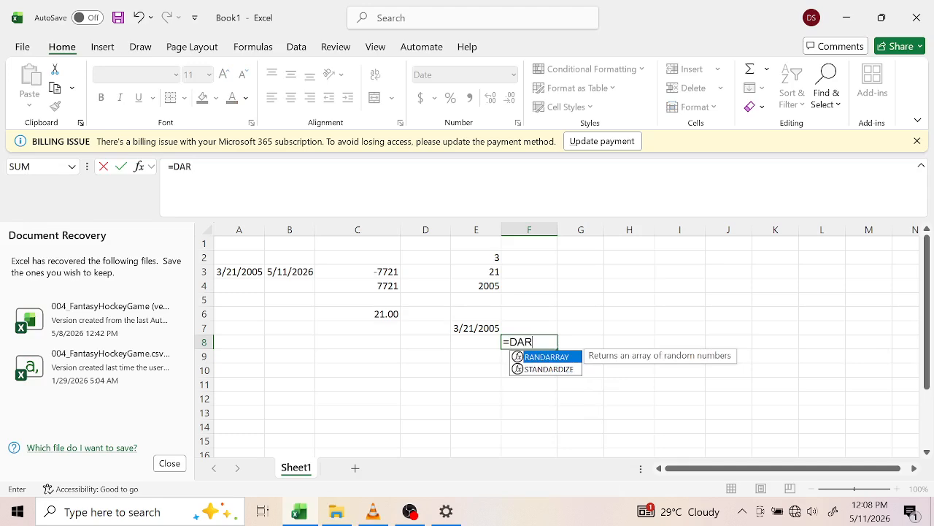
key(BackSpace)
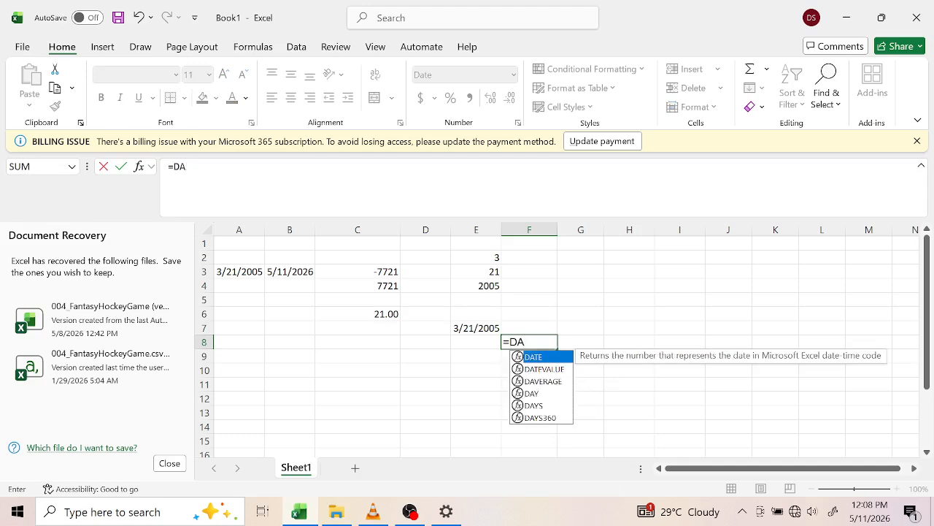
double_click(533, 357)
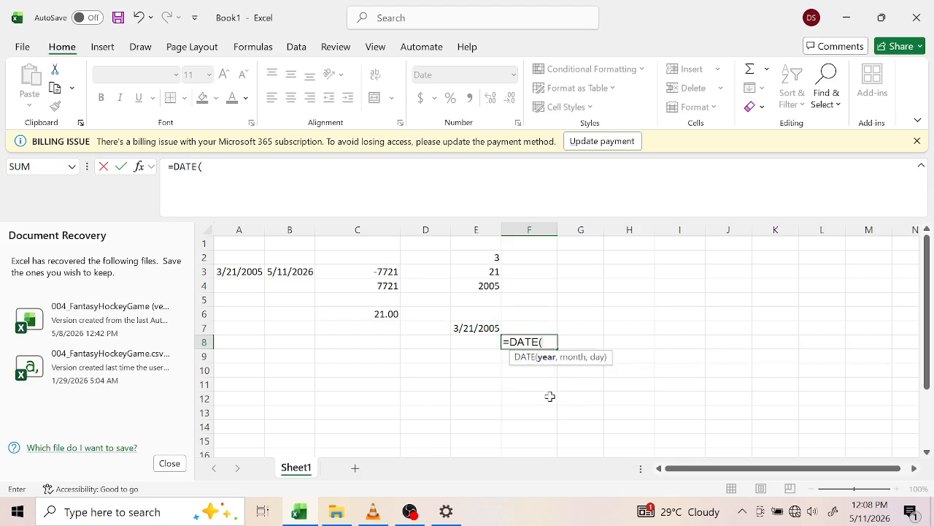
text(2026,)
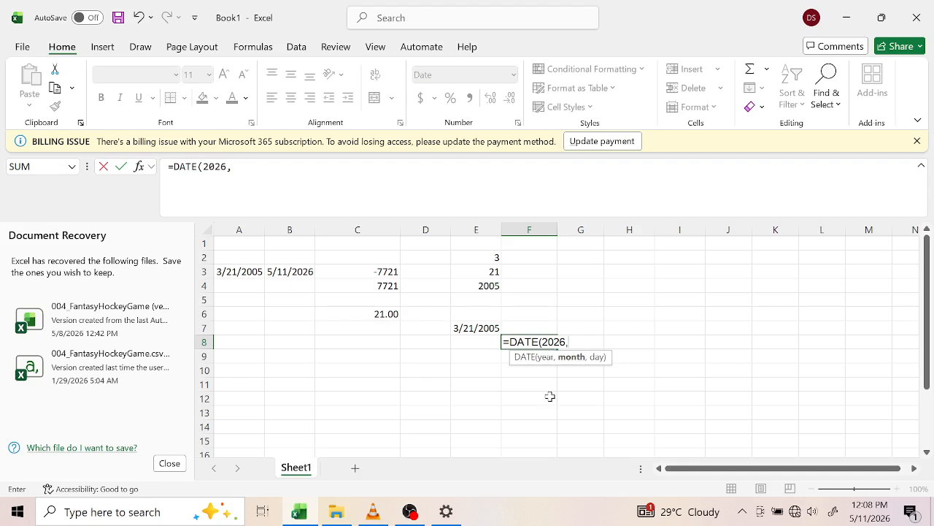
text(3)
text(,)
key(BackSpace)
key(BackSpace)
text(5,11))
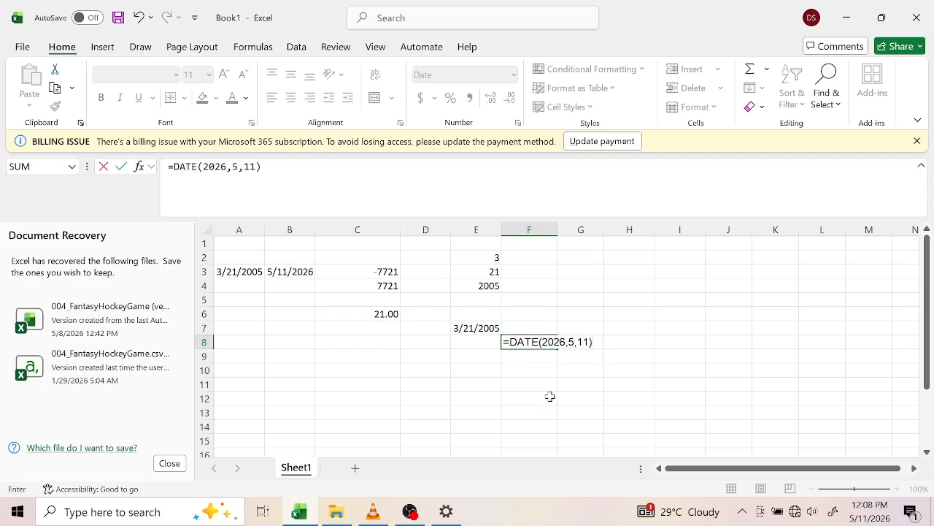
key(Return)
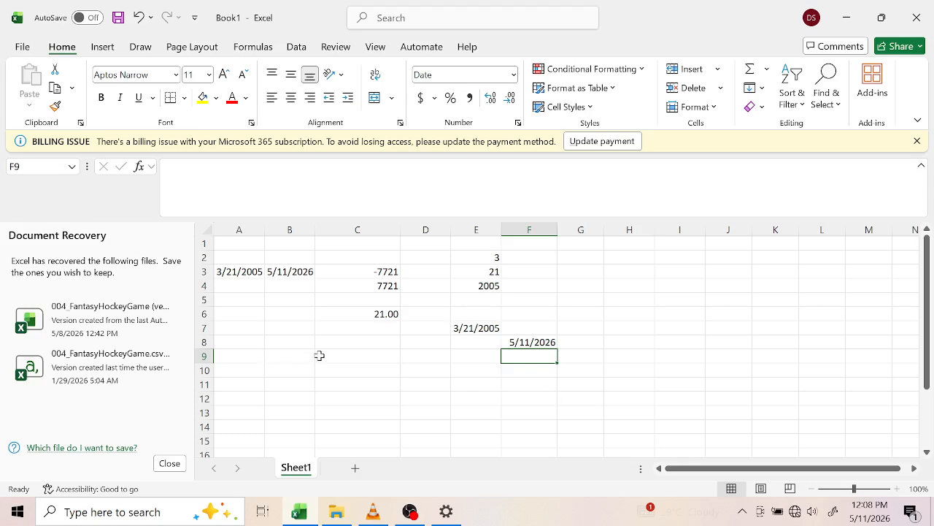
Select the cell range C5:F9.
drag(320, 355, 524, 296)
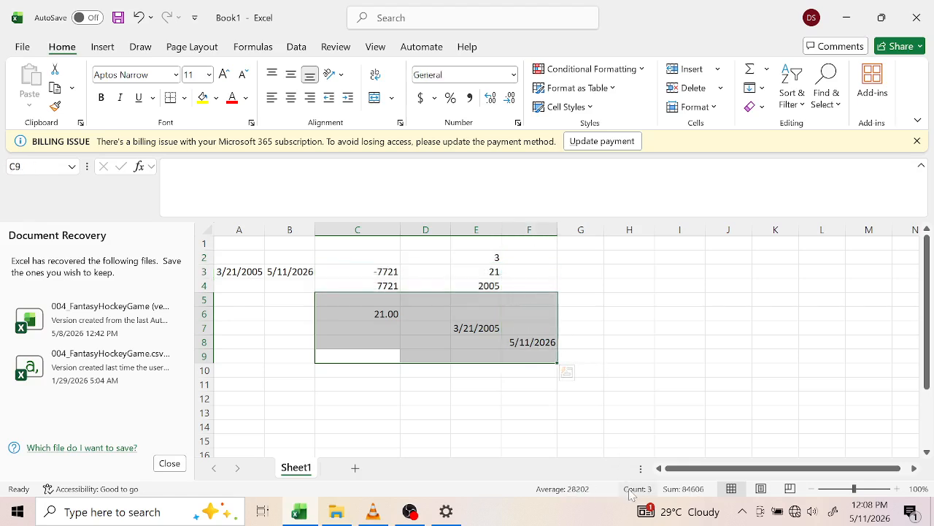